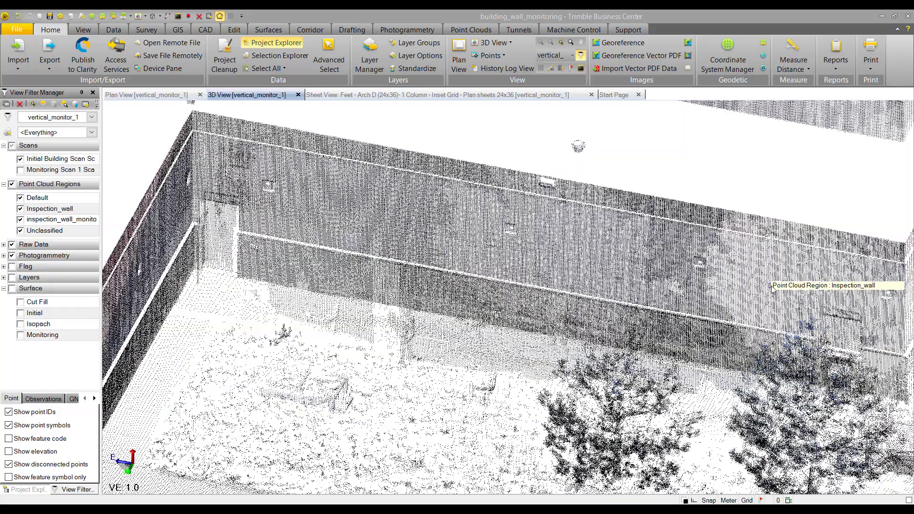
Examine the inspection wall in the initial building scan, and in Monitoring Scan 1 with the initial scan hidden.
scroll(772, 286, "down", 10)
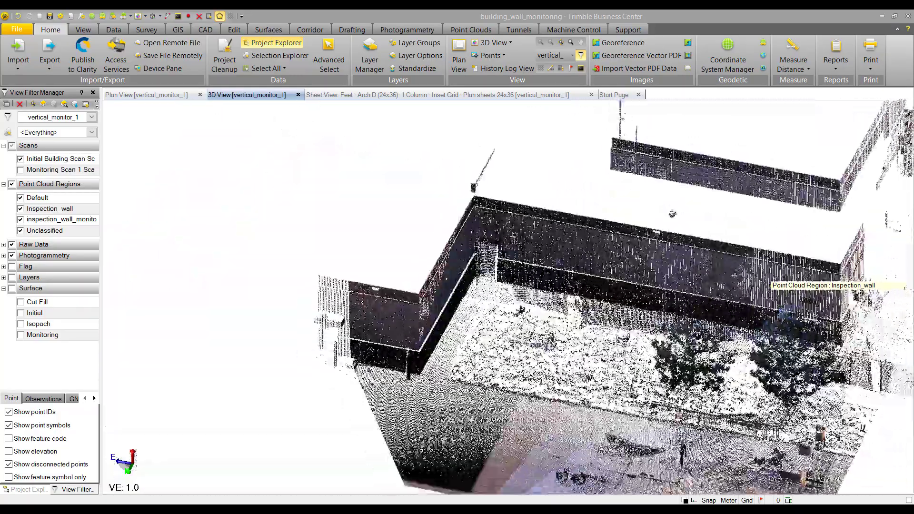
middle_click_drag(772, 286, 625, 264)
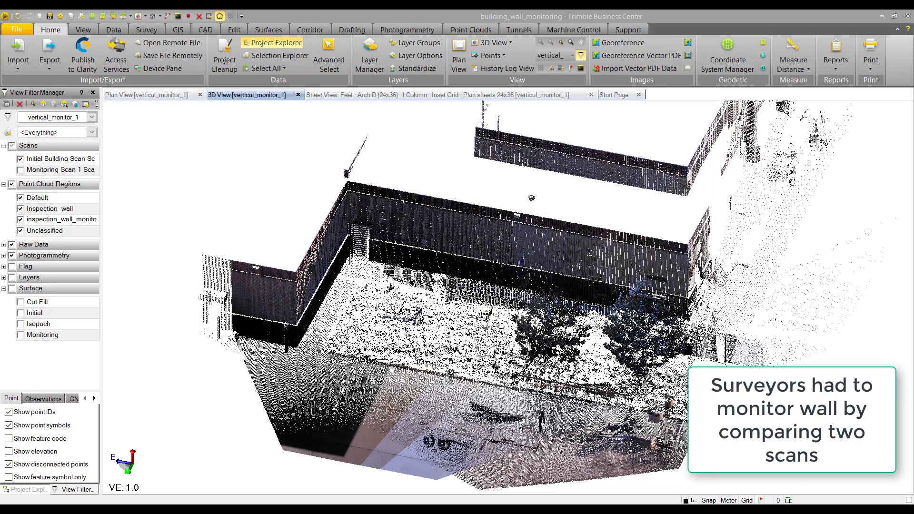
middle_click_drag(484, 258, 502, 307)
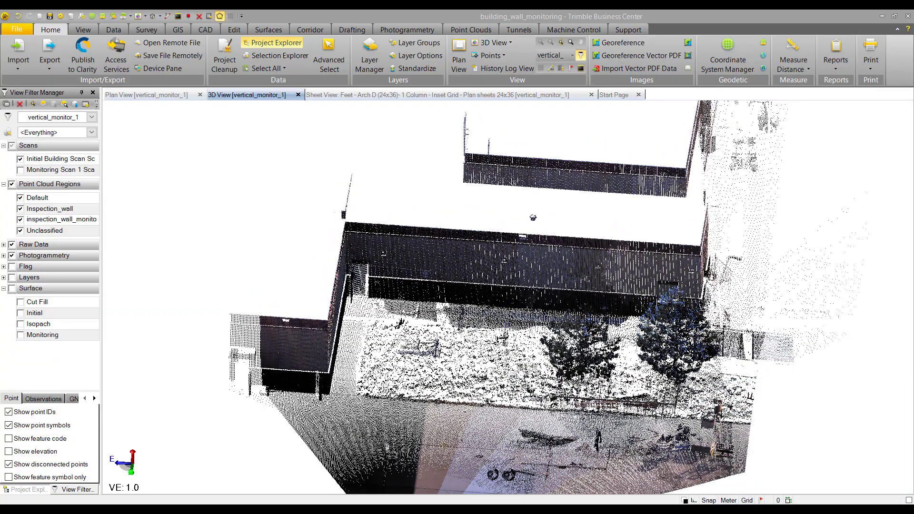
scroll(508, 325, "up", 3)
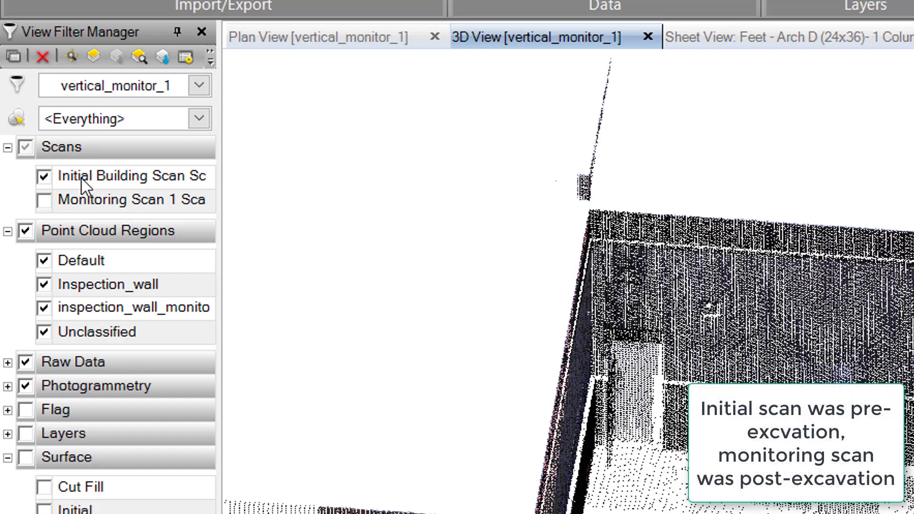
left_click(44, 177)
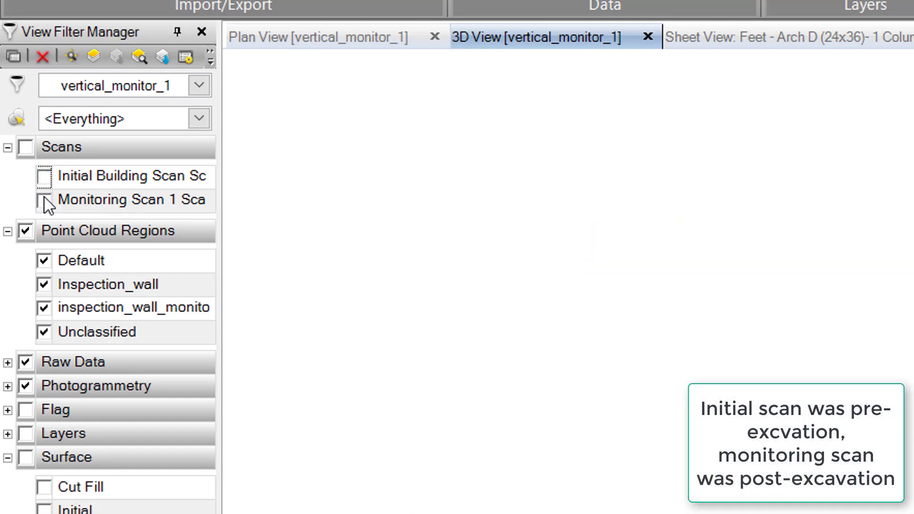
left_click(44, 197)
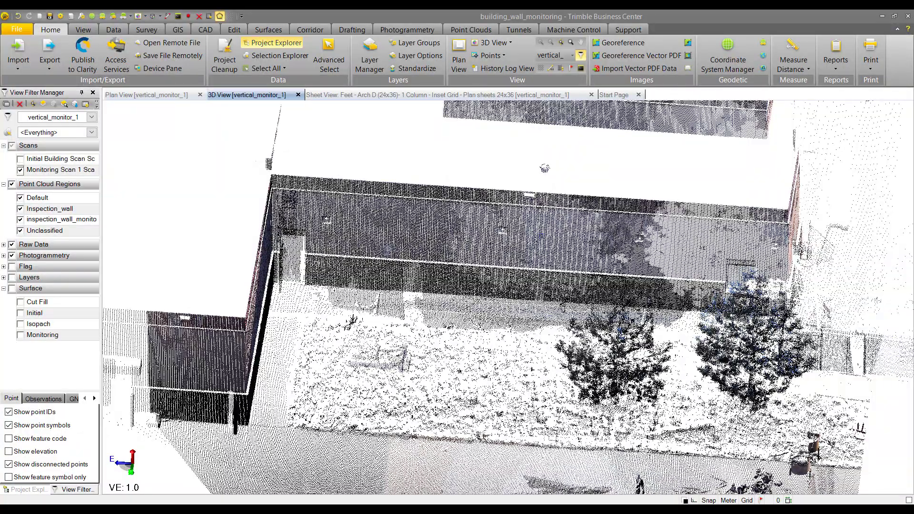
mouse_move(552, 246)
middle_mouse_down()
mouse_move(469, 262)
mouse_move(443, 257)
mouse_move(556, 224)
middle_mouse_up()
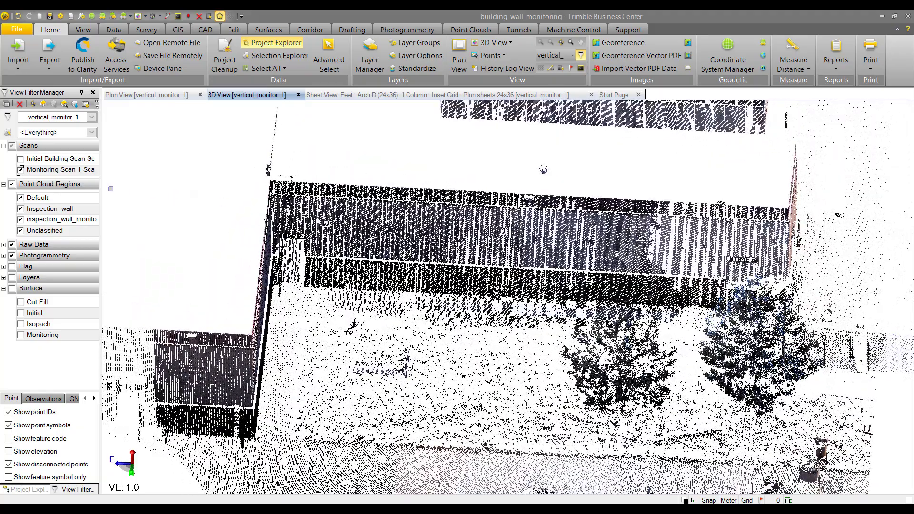
Hide Monitoring Scan 1 and display the Initial surface of the inspection wall on its own.
left_click(20, 170)
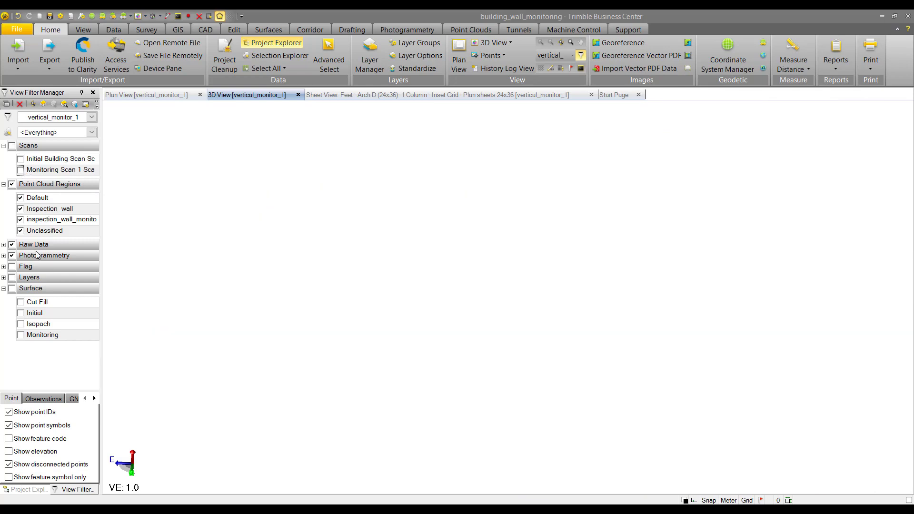
left_click(20, 313)
scroll(630, 248, "up", 3)
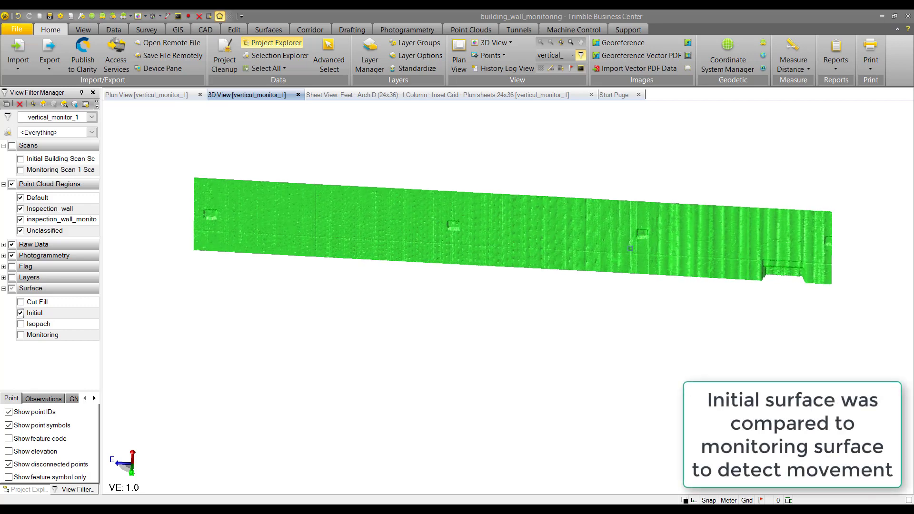
middle_click_drag(591, 247, 613, 298)
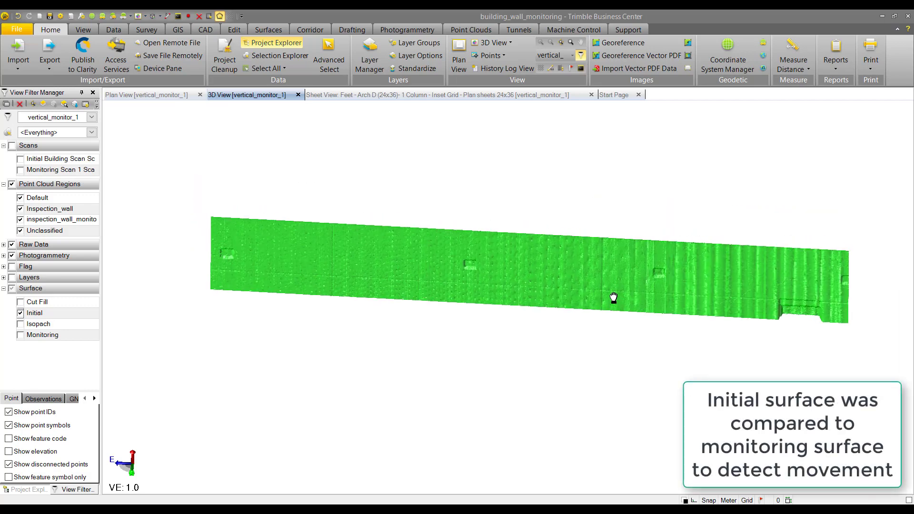
Display the Monitoring surface of the wall and hide the Initial surface.
left_click(20, 334)
left_click(20, 312)
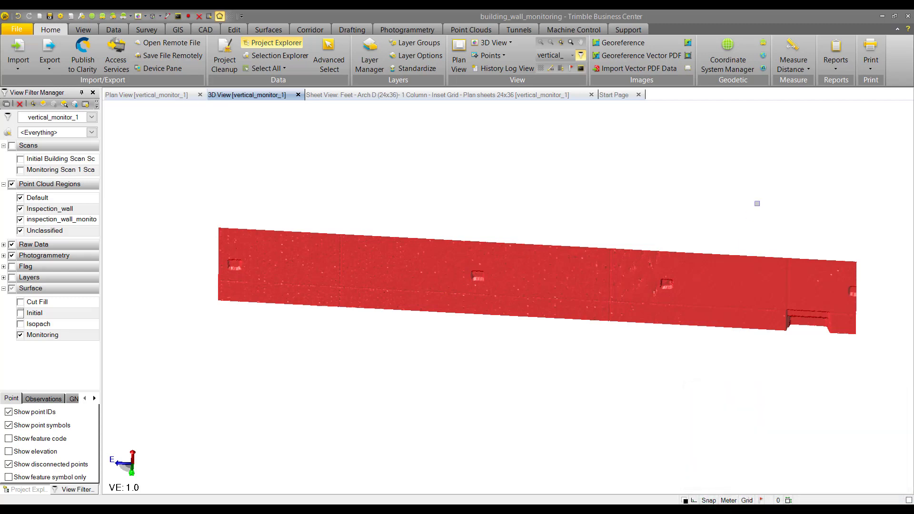
middle_click_drag(740, 214, 716, 230, "shift")
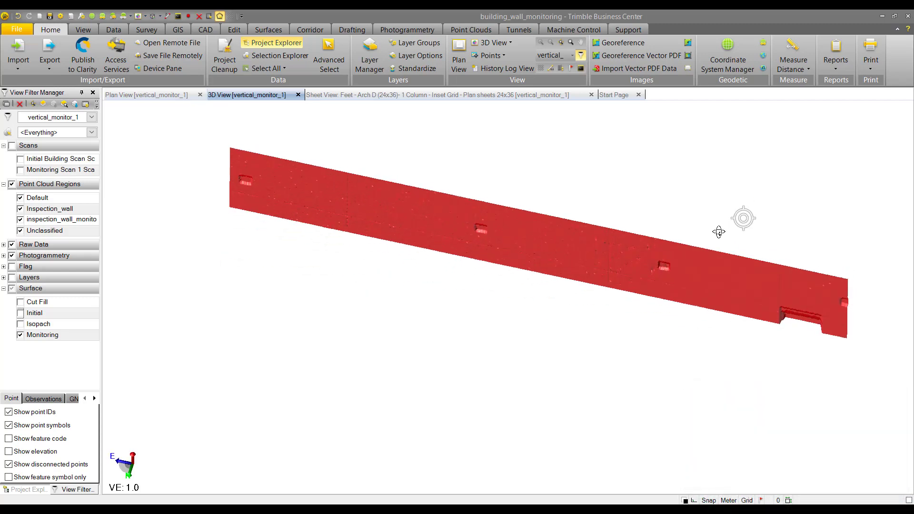
middle_click_drag(607, 225, 588, 290)
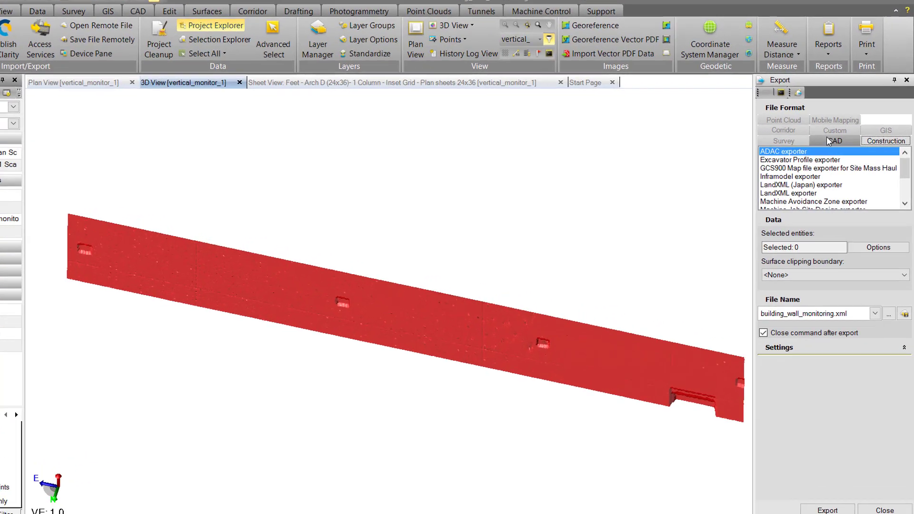
Set the export format to the CAD DWG exporter and select the Monitoring surface as the data to export.
left_click(837, 148)
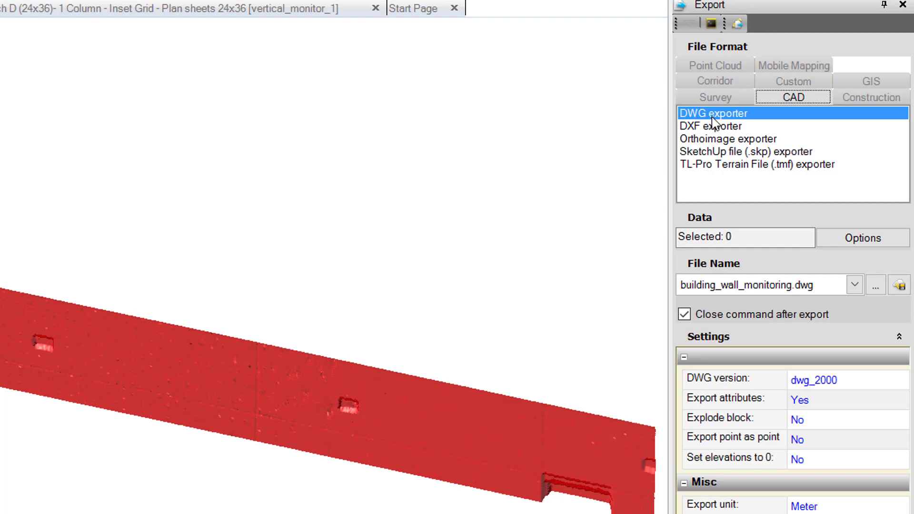
left_click(744, 237)
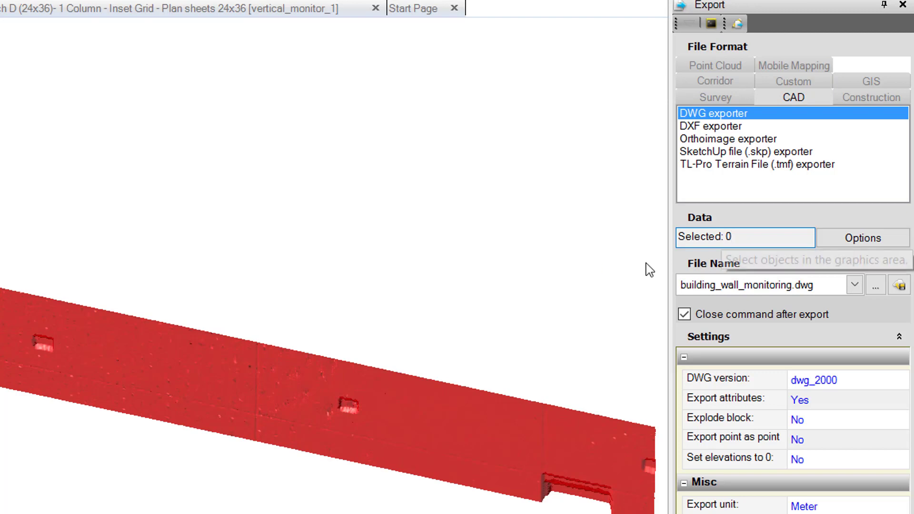
left_click(19, 304)
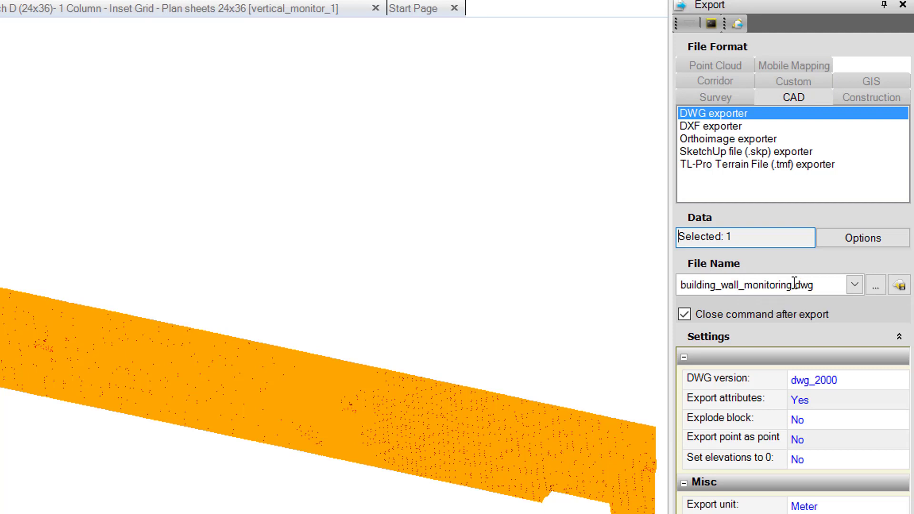
Name the DWG export file monitoring_surface.dwg.
left_click_drag(793, 285, 571, 286)
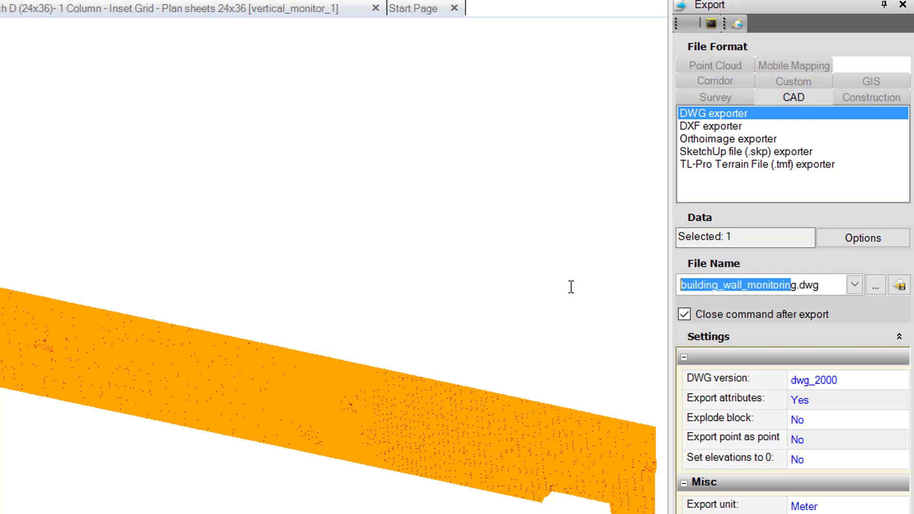
key("BackSpace")
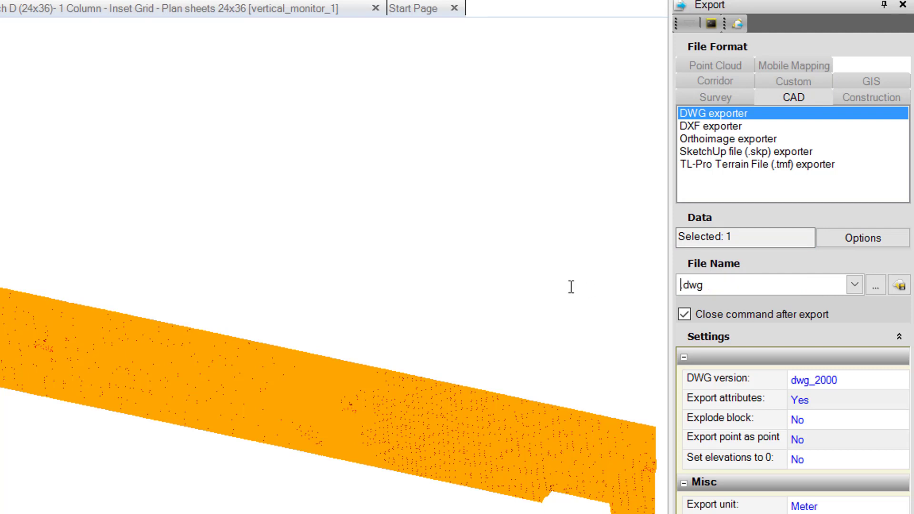
type("monitoring_surface")
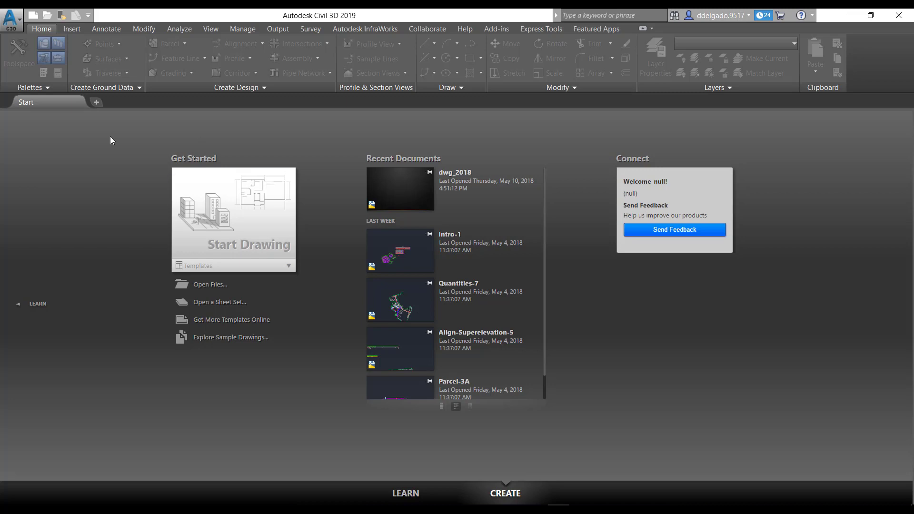
Switch to Autodesk Civil 3D and open the drawing dwg_2018.dwg from the building_wall_monitoring folder.
left_click(48, 16)
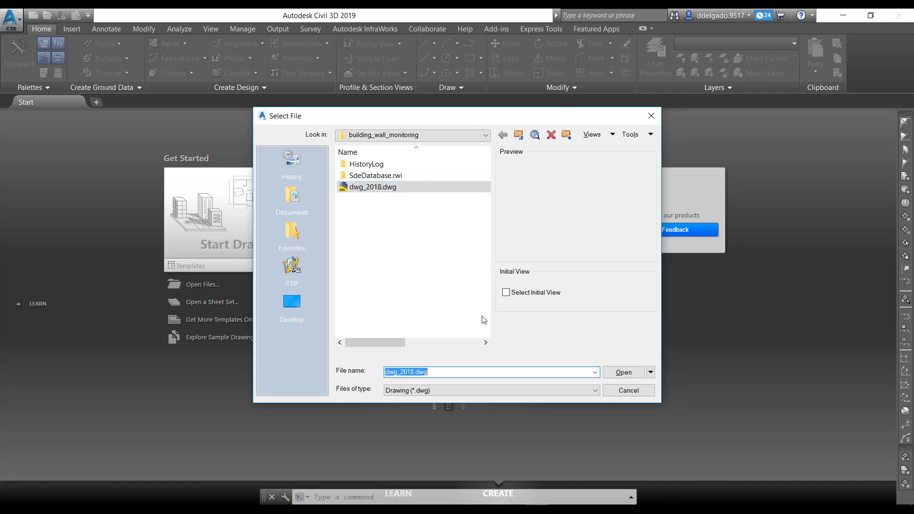
left_click(623, 373)
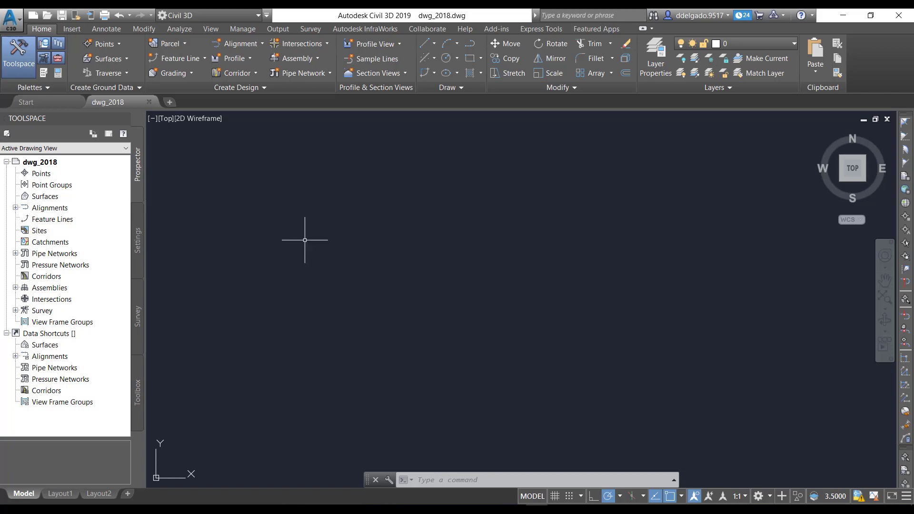
Inspect the exported wall surface's 3D face mesh on the Initial layer, from the whole wall down to individual triangles.
left_click(216, 31)
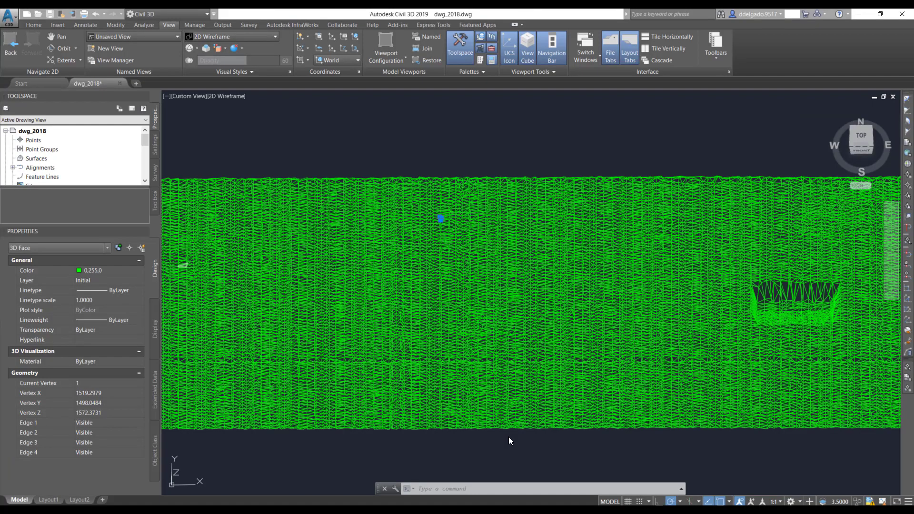
scroll(508, 437, "down", 6)
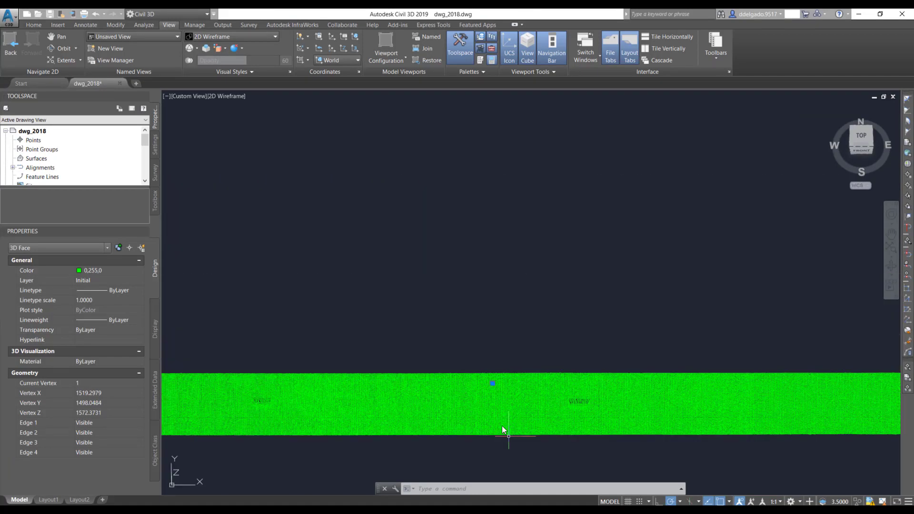
scroll(500, 418, "up", 2)
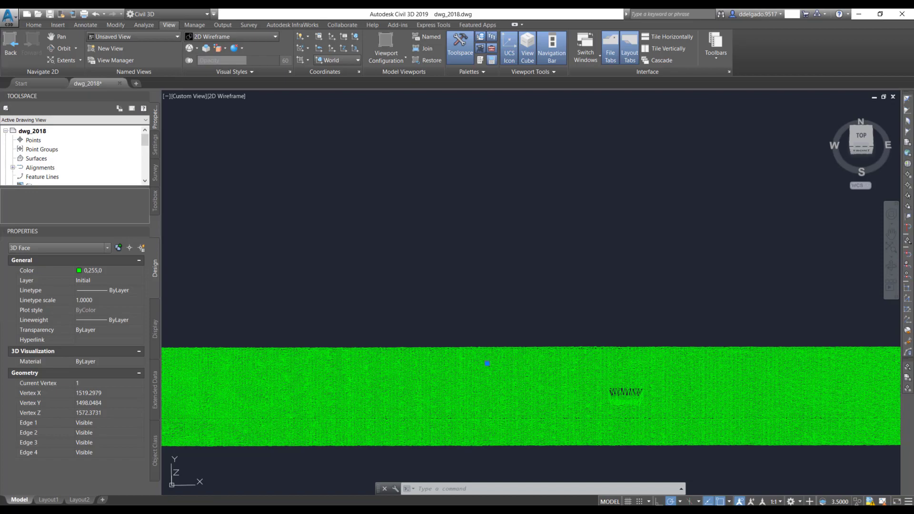
scroll(431, 386, "up", 10)
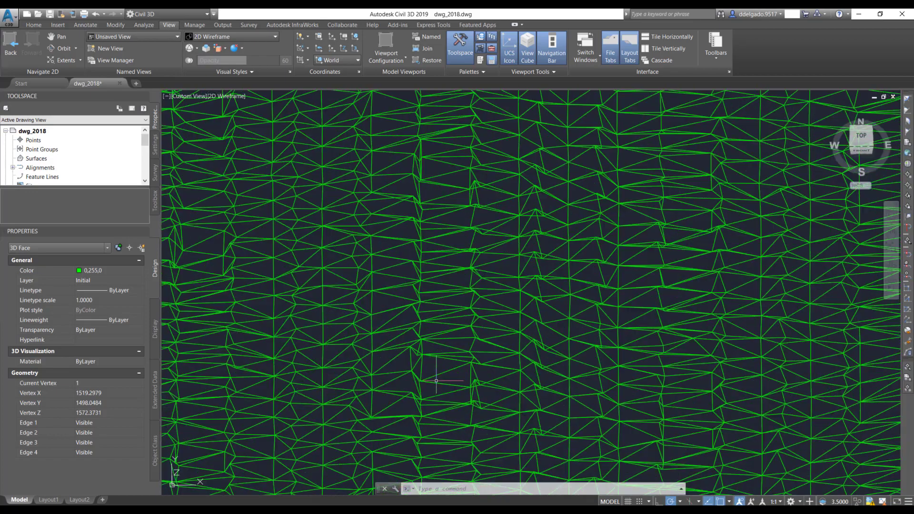
left_click(492, 248)
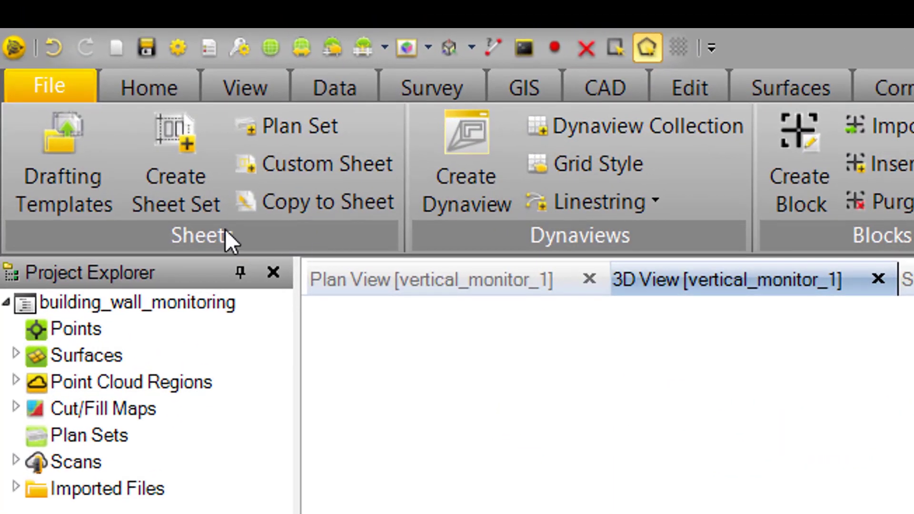
Switch back to Trimble Business Center and import the drafting template Feet - Arch D (24x36)- Plan and Profile.vcl into the project.
left_click(81, 162)
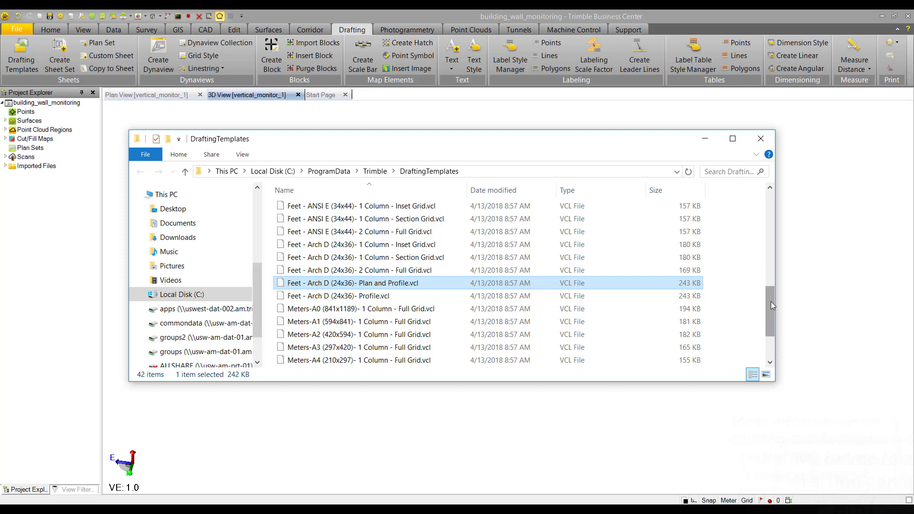
scroll(650, 304, "down", 1)
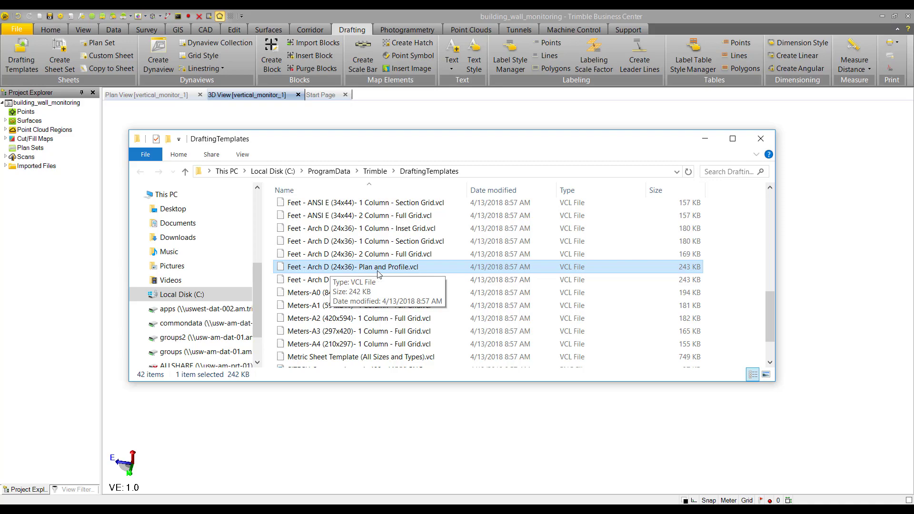
left_click_drag(380, 270, 467, 429)
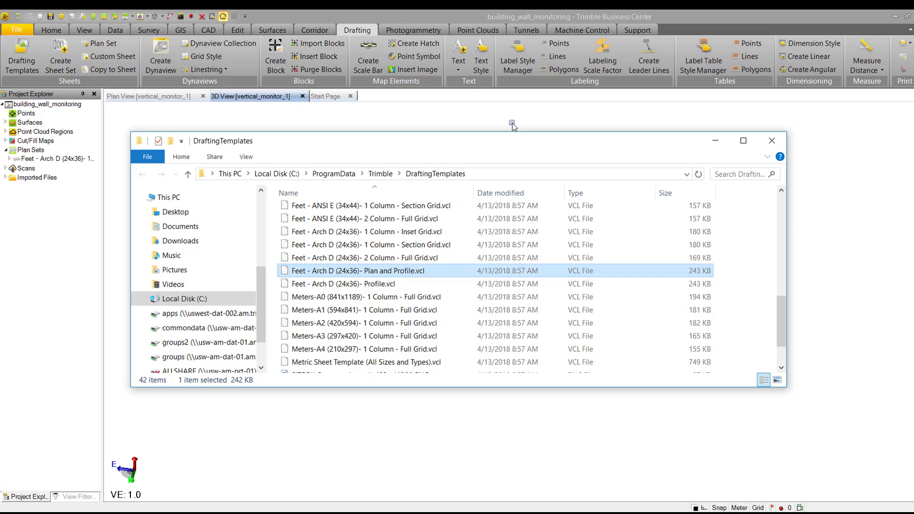
left_click(510, 122)
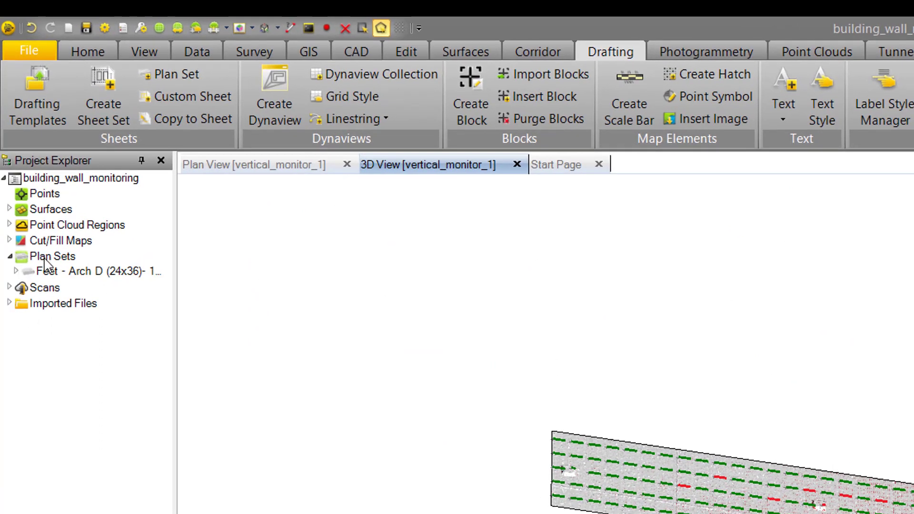
Expand the imported Arch D (24x36) plan set and open a new sheet view for Plan sheets 24x36.
left_click(22, 272)
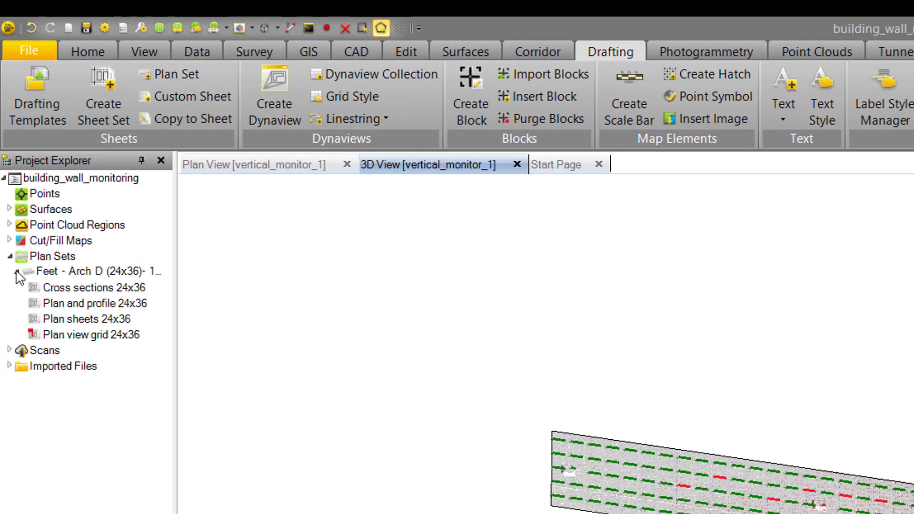
left_click(84, 325)
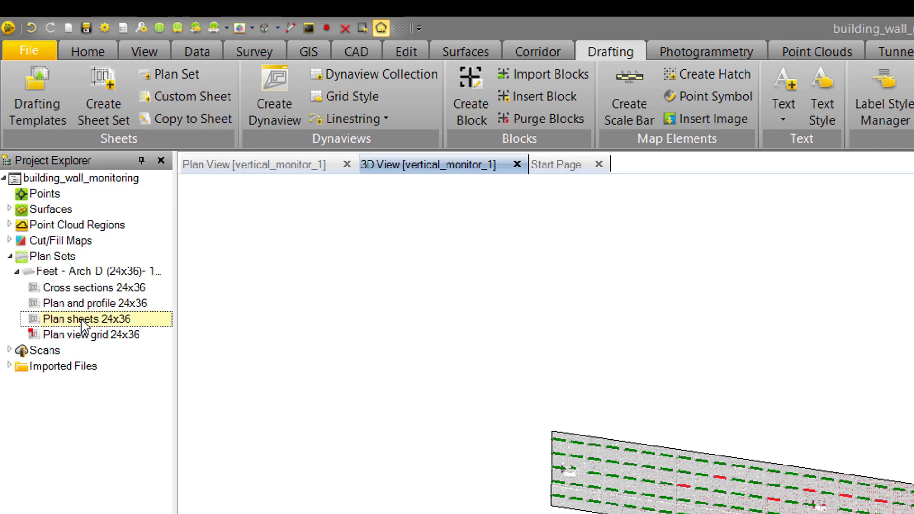
right_click(84, 325)
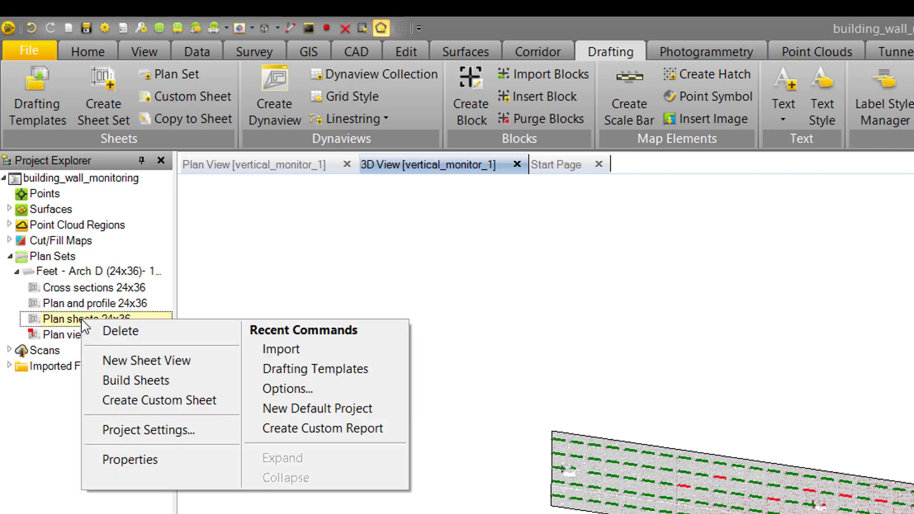
left_click(112, 359)
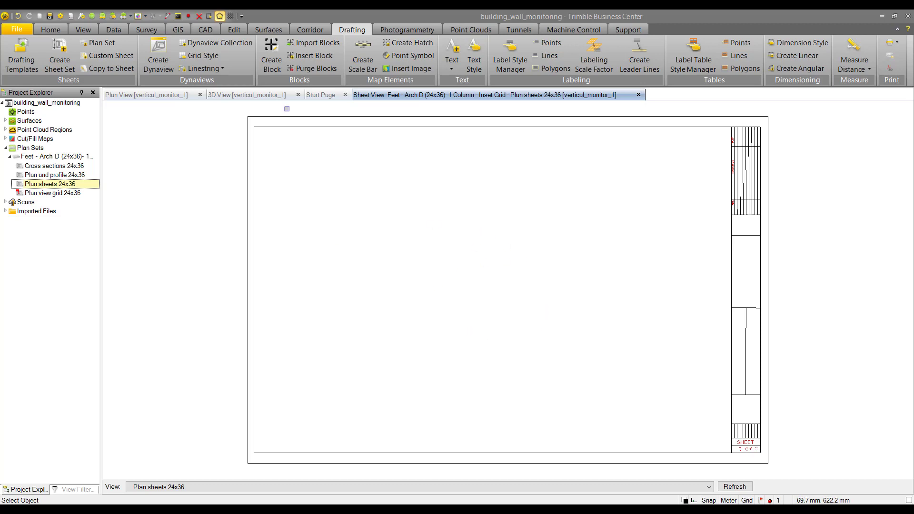
Start a new dynaview from the 3D view of the wall and name it Dyna.
left_click(245, 97)
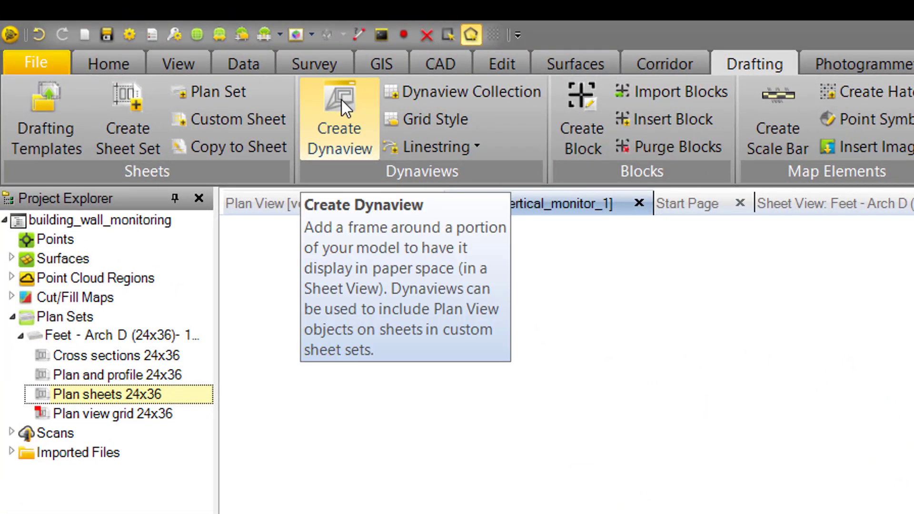
left_click(341, 99)
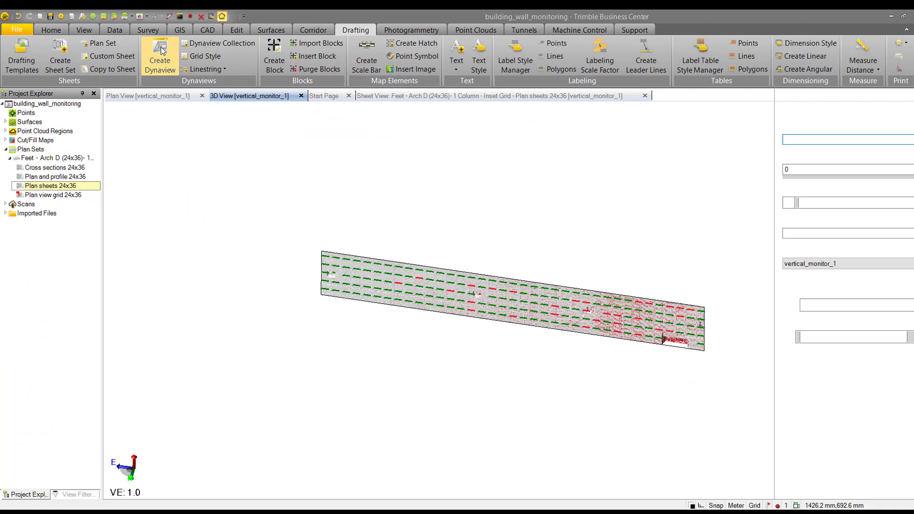
type("Dyna")
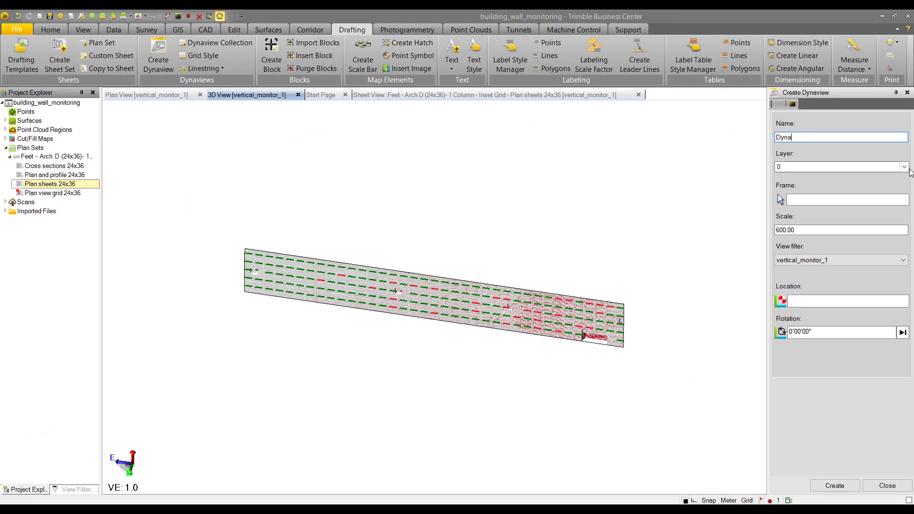
Create a new layer named Dyna and assign the dynaview to it.
left_click(904, 168)
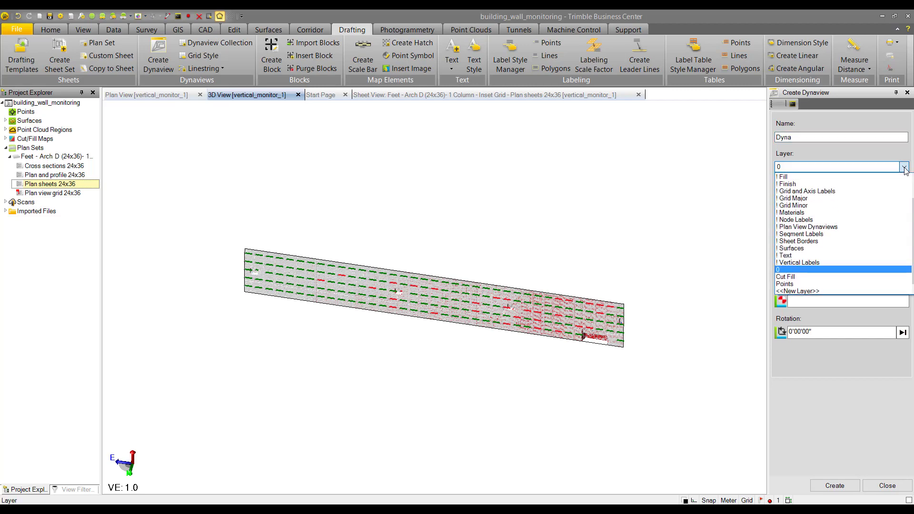
left_click(845, 291)
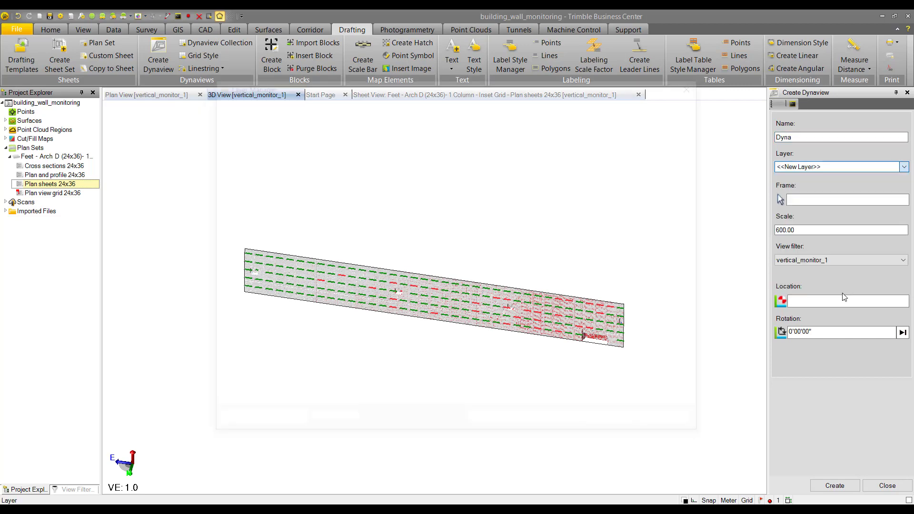
type("Dyna")
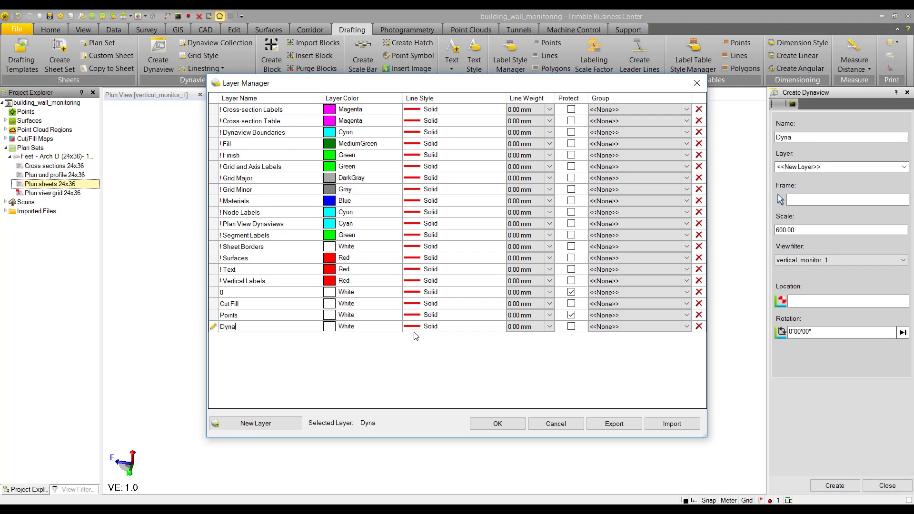
left_click(497, 424)
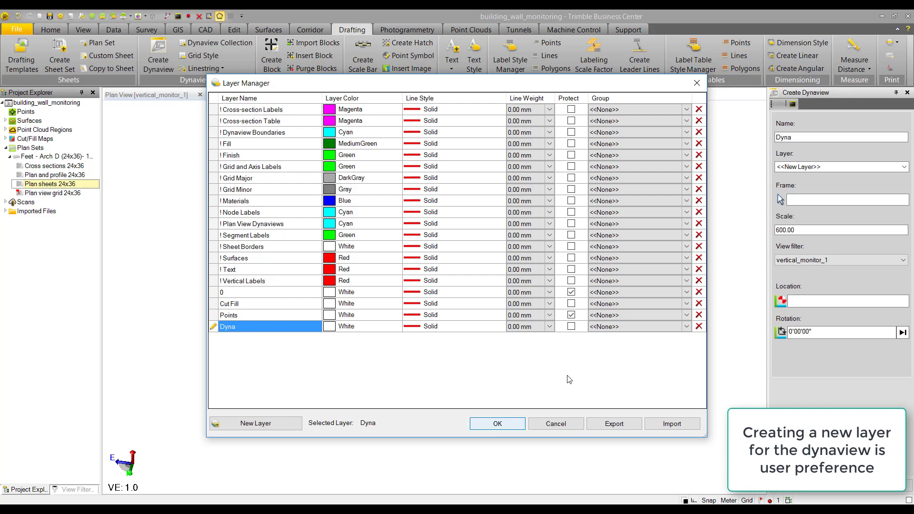
left_click(506, 425)
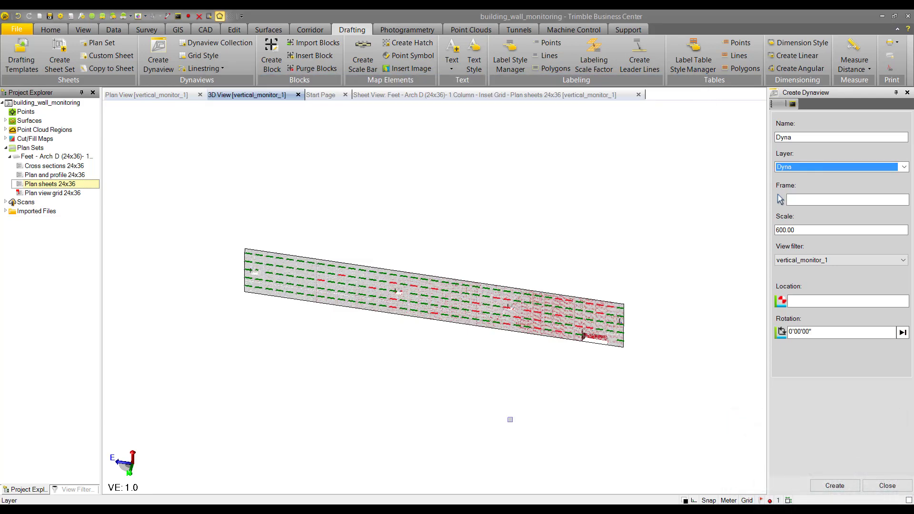
Use the CAD polyline bounding the wall's cut/fill map as the dynaview's frame.
left_click(844, 199)
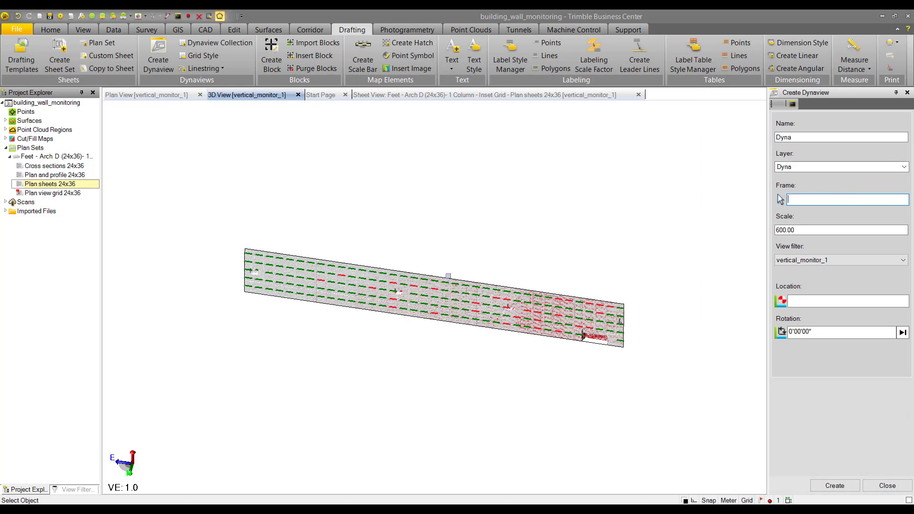
left_click(448, 276)
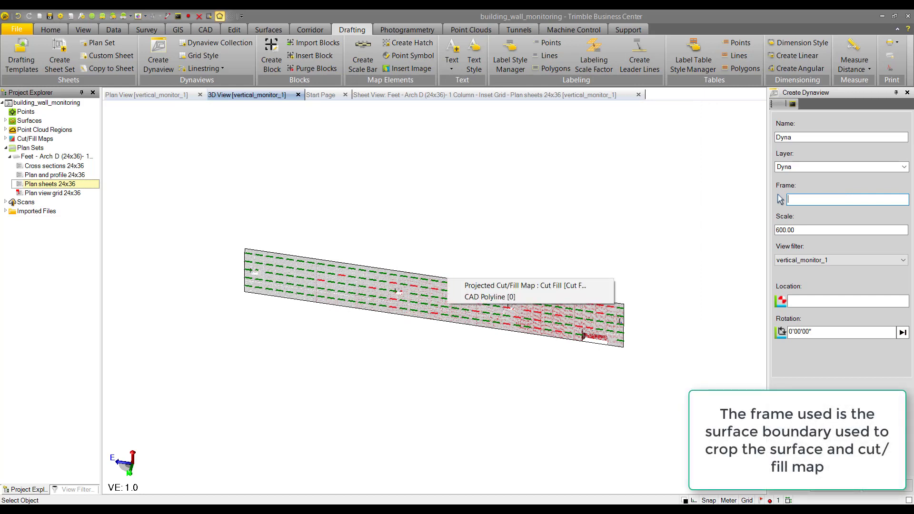
left_click(464, 297)
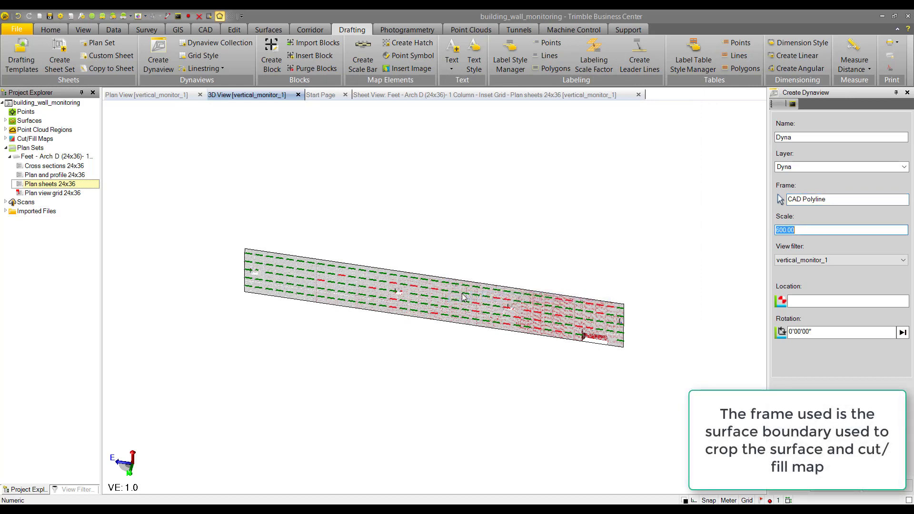
Set the dynaview's scale to 30 and locate it on the Plan sheets 24x36 sheet at about 142.74, 365.17.
left_click(868, 231)
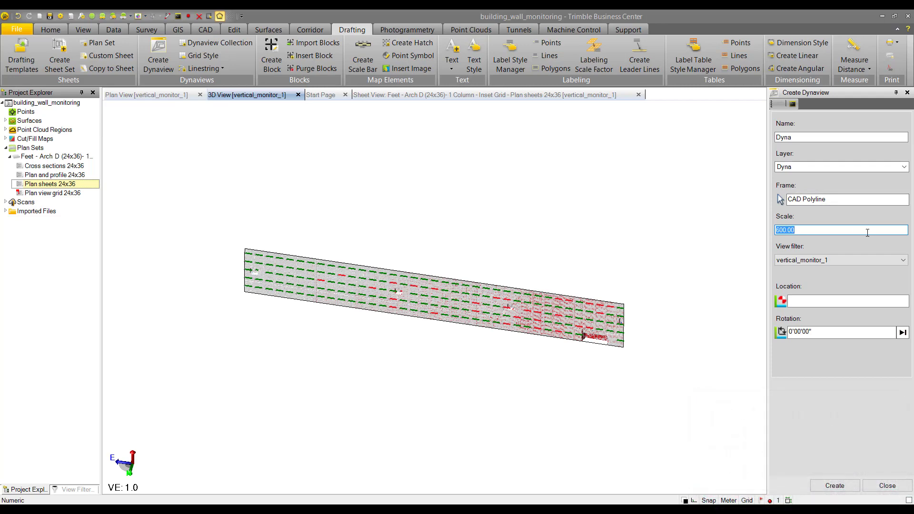
left_click(414, 98)
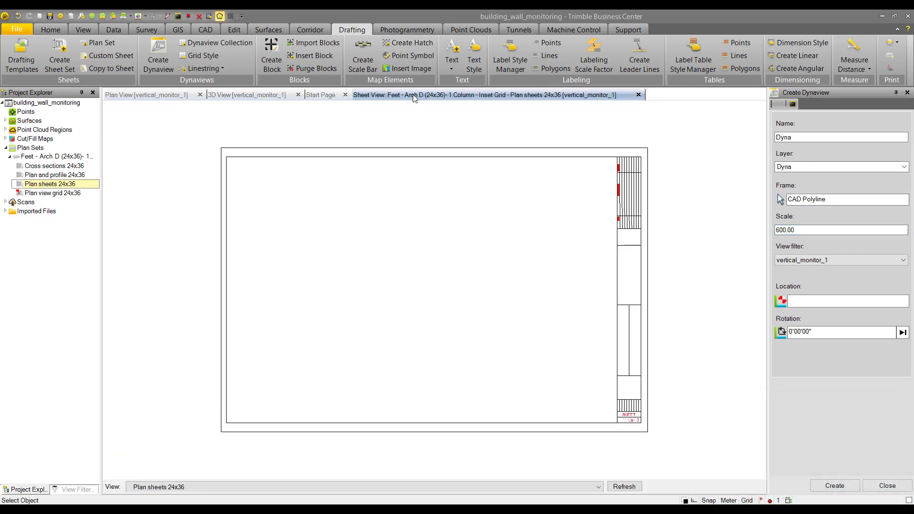
left_click(839, 304)
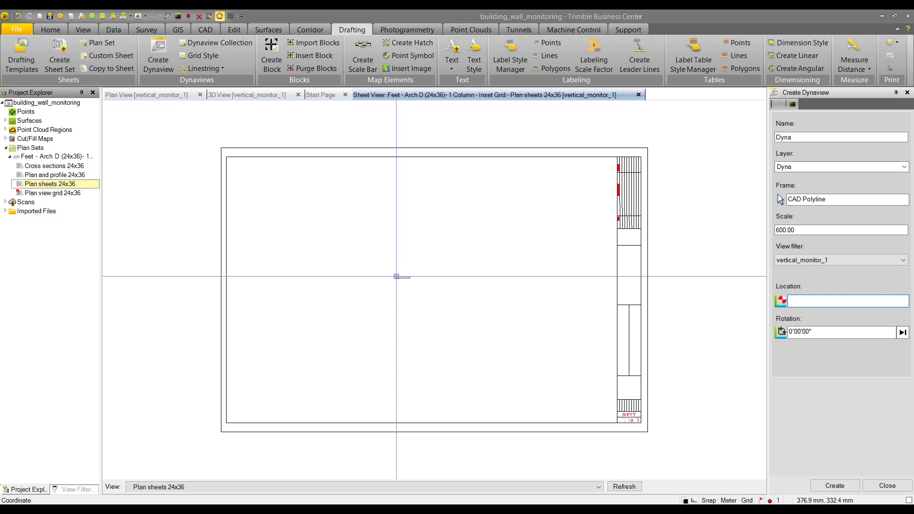
left_click(806, 230)
double_click(807, 230)
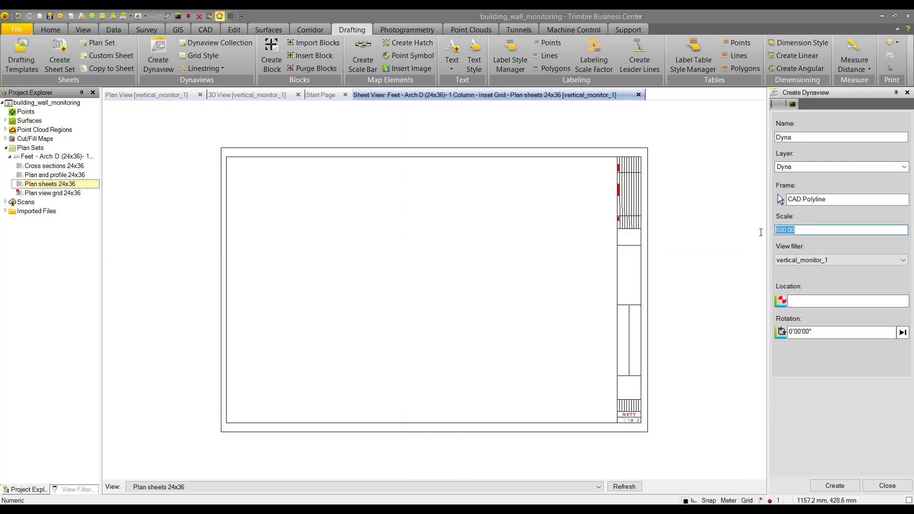
type("50")
key("Return")
type("30")
key("Return")
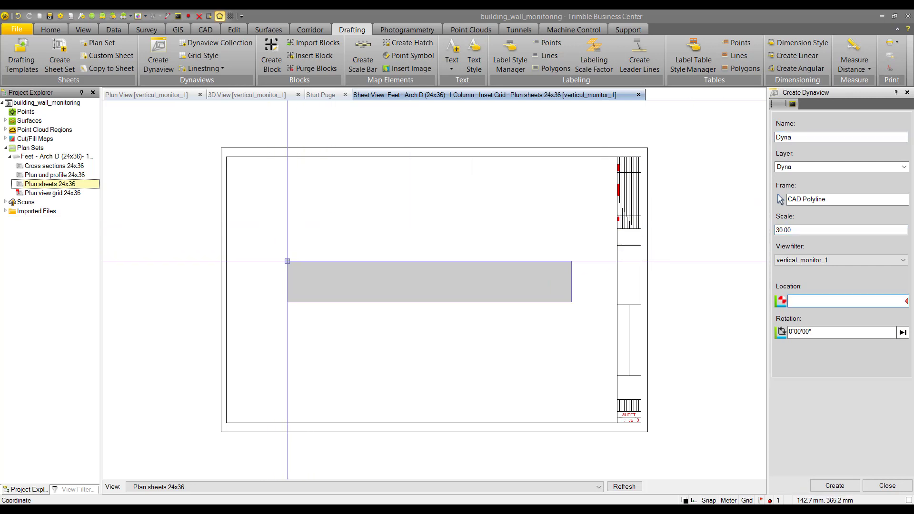
left_click(287, 261)
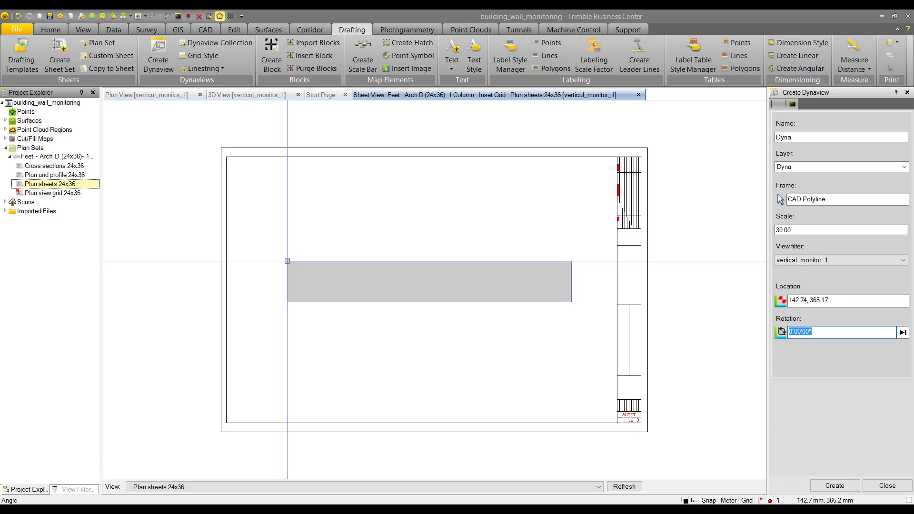
left_click(809, 199)
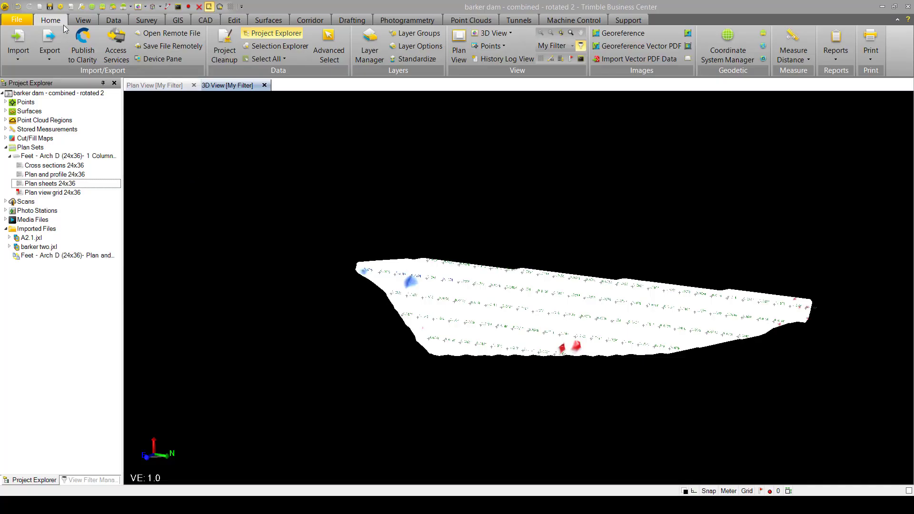
Publish station 2 (S3) of the barker dam project to Clarity using the My Filter view filter.
left_click(95, 51)
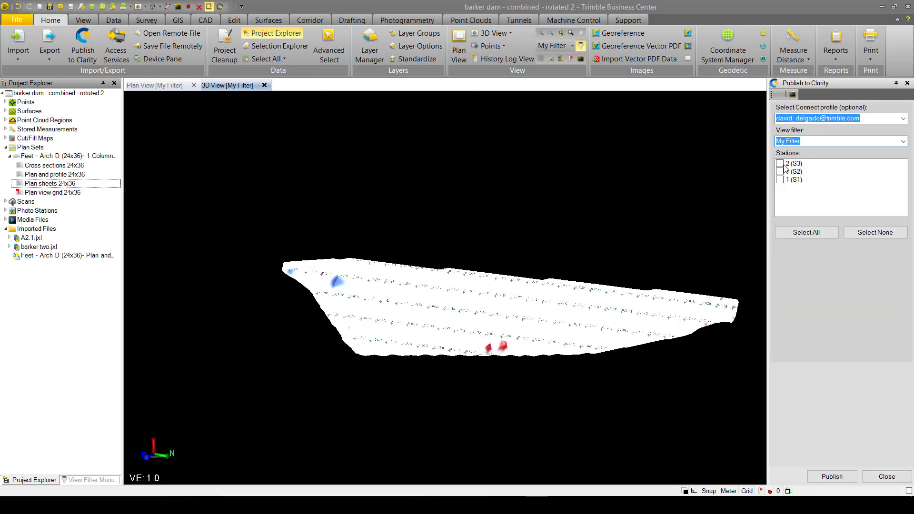
left_click(780, 164)
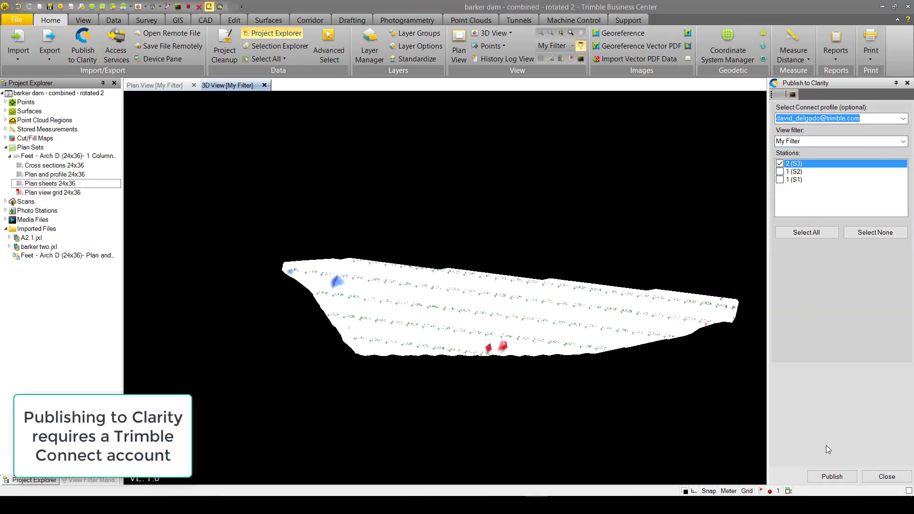
left_click(830, 476)
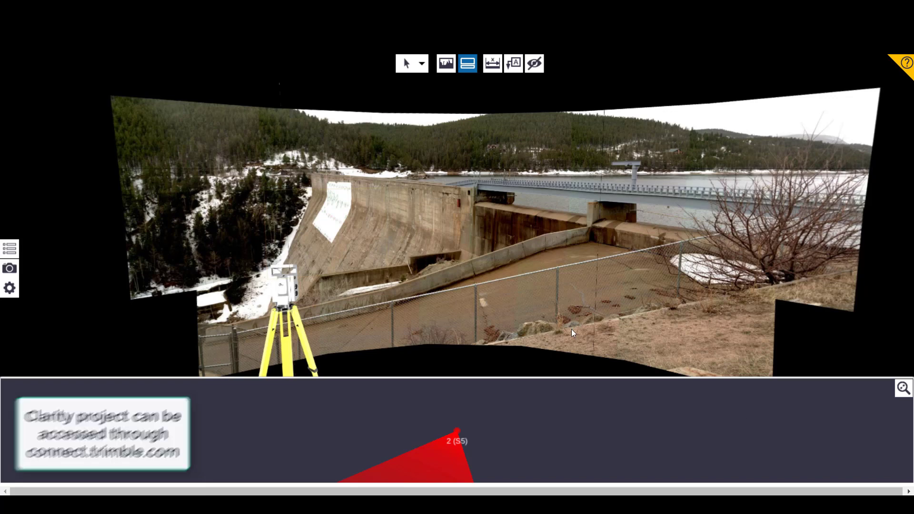
Switch to Trimble Clarity and examine the dam face with its overlaid monitoring map in the published station panorama.
left_click_drag(421, 307, 455, 288)
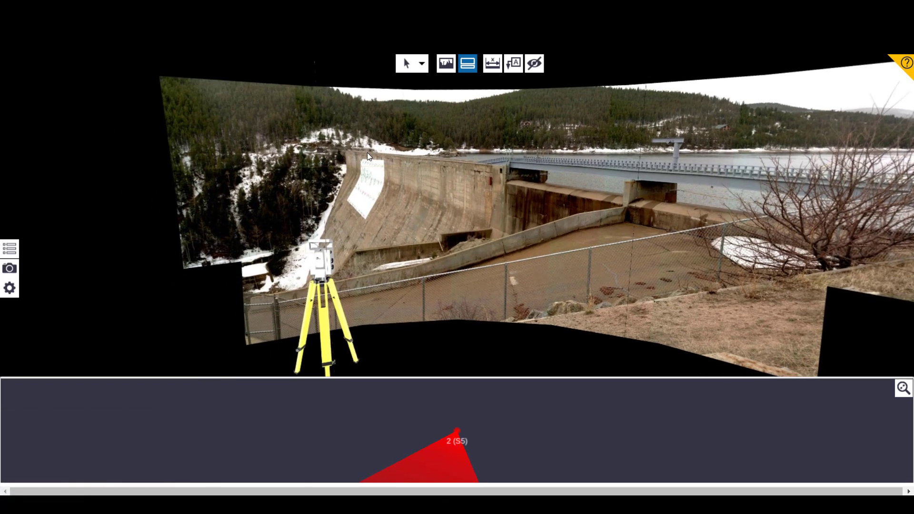
scroll(368, 191, "up", 5)
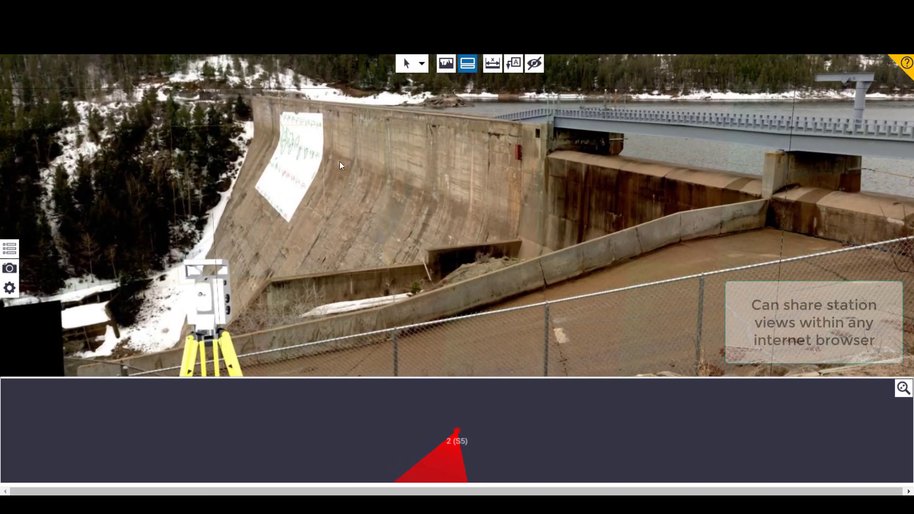
left_click_drag(339, 161, 384, 210)
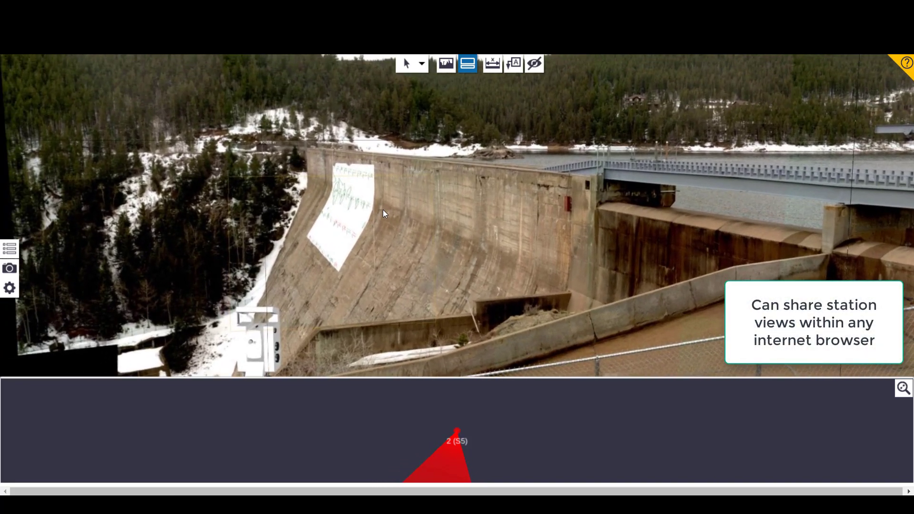